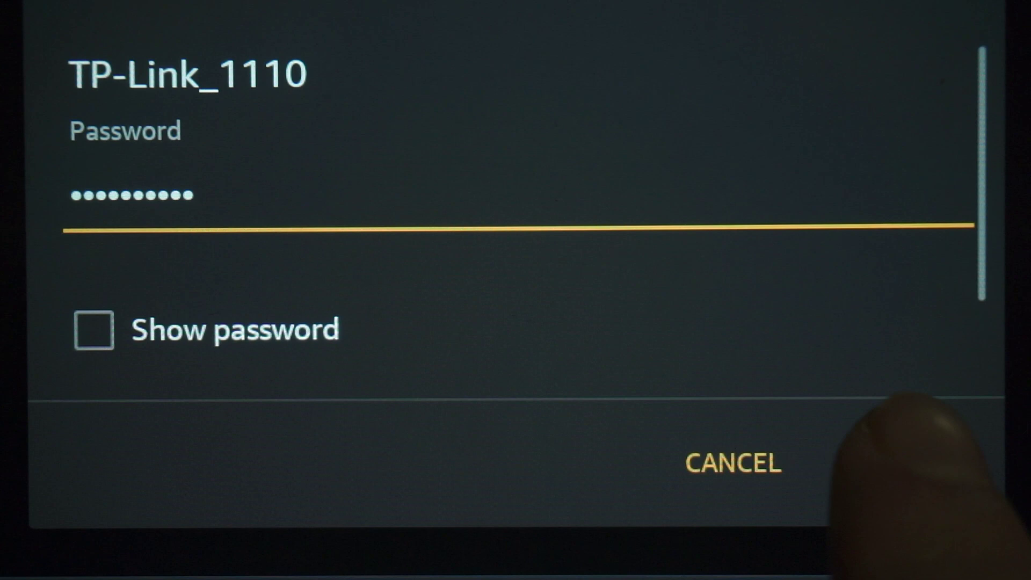
# Step: Join the TP-Link_1110 Wi-Fi network with the entered password
pyautogui.click(886, 463)
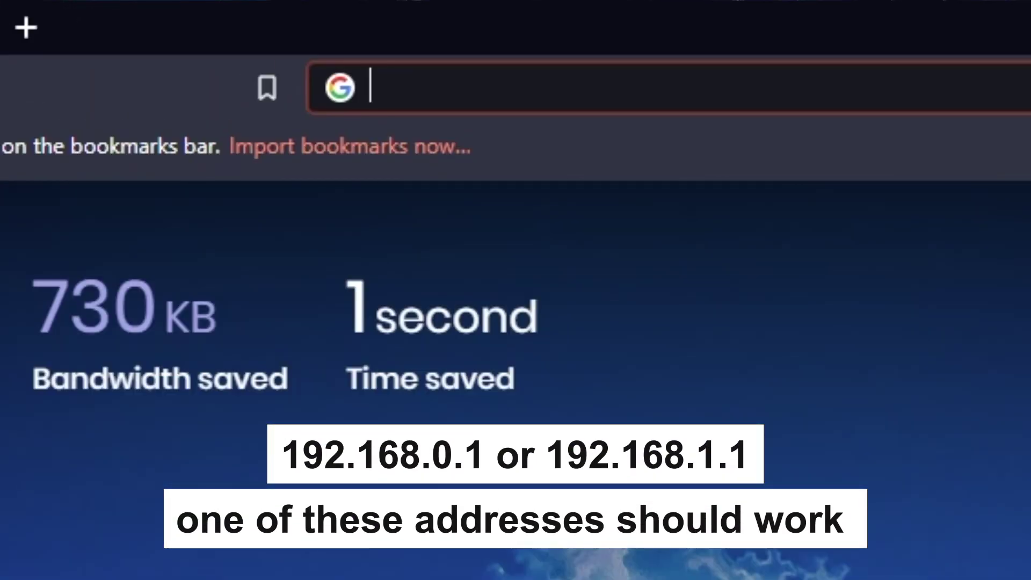
pyautogui.write('192.168')
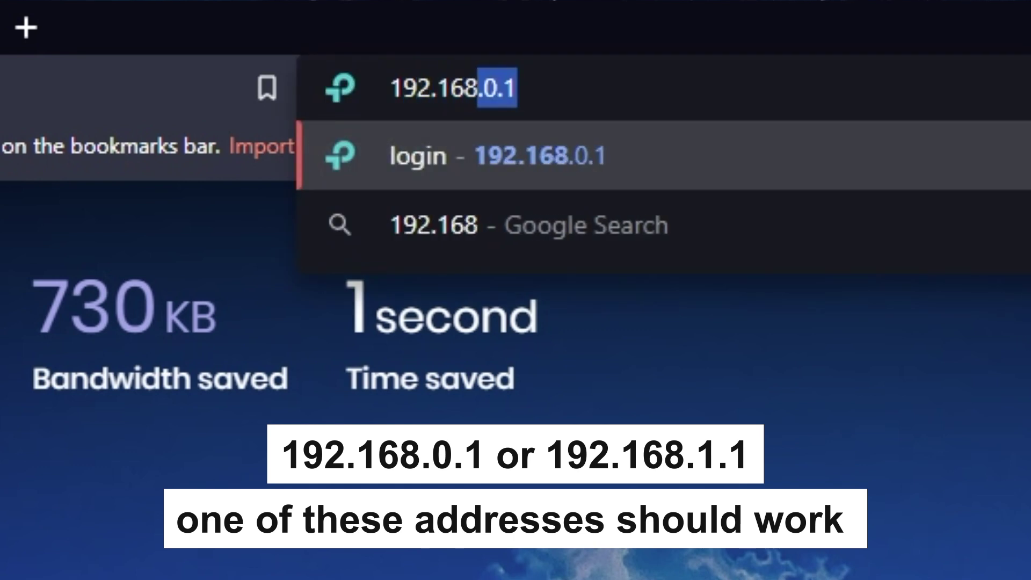
pyautogui.write('.1.1')
# Step: Load the router setup page at 192.168.0.1 after trying the alternate address
pyautogui.press('Return')
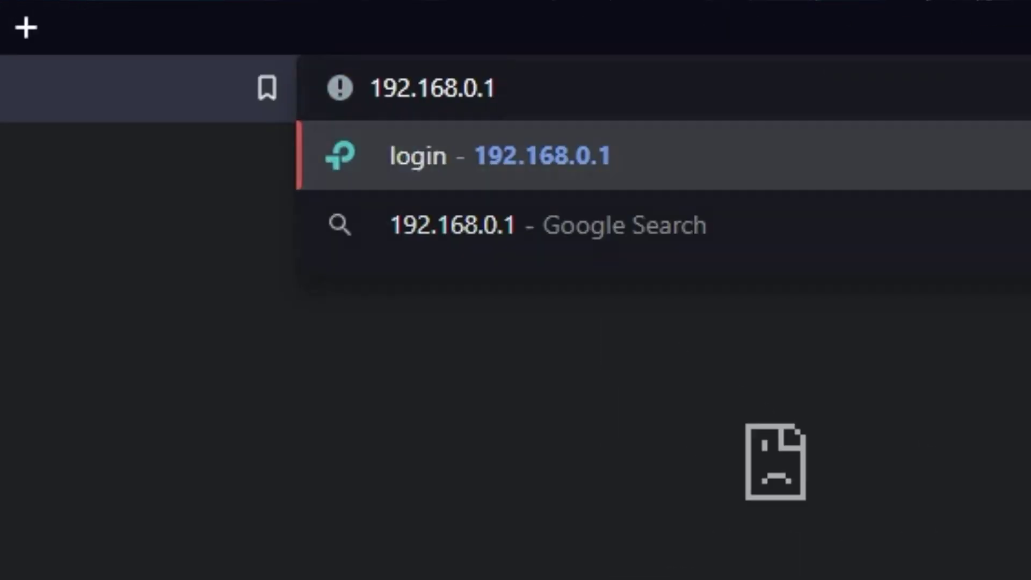
pyautogui.press('Return')
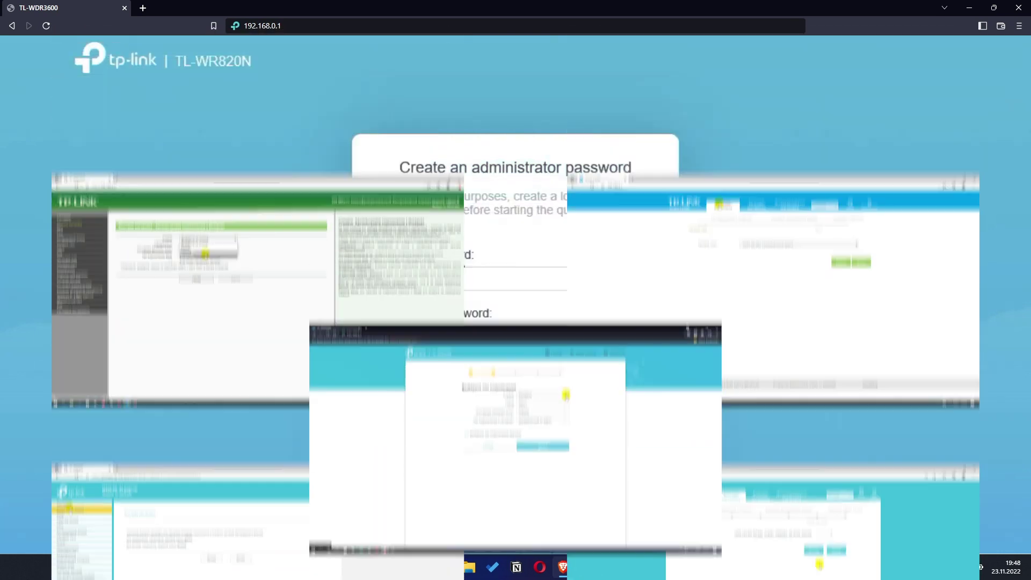
# Step: Enter and confirm the new administrator password and submit it with Let's Get Started
pyautogui.click(429, 270)
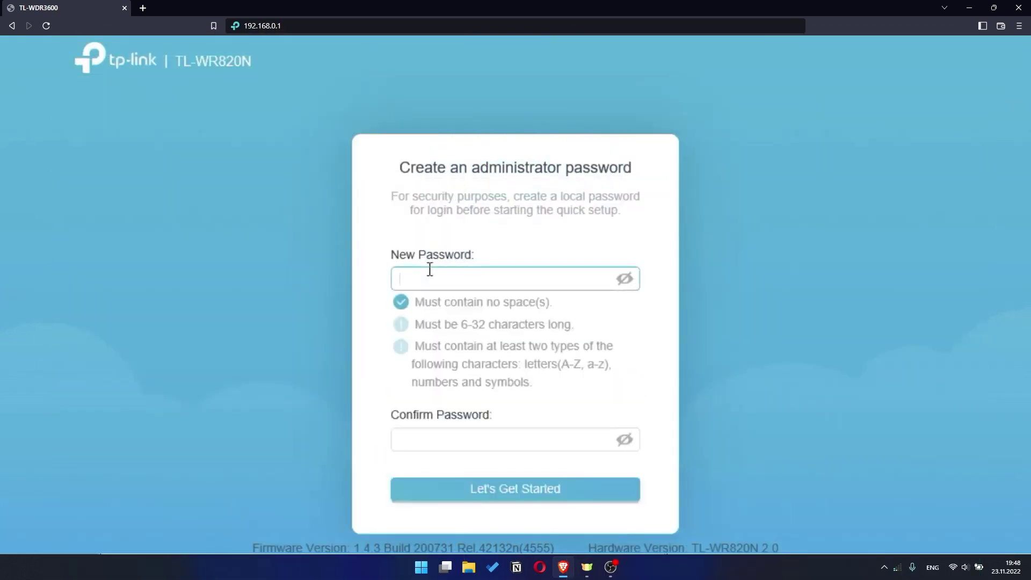
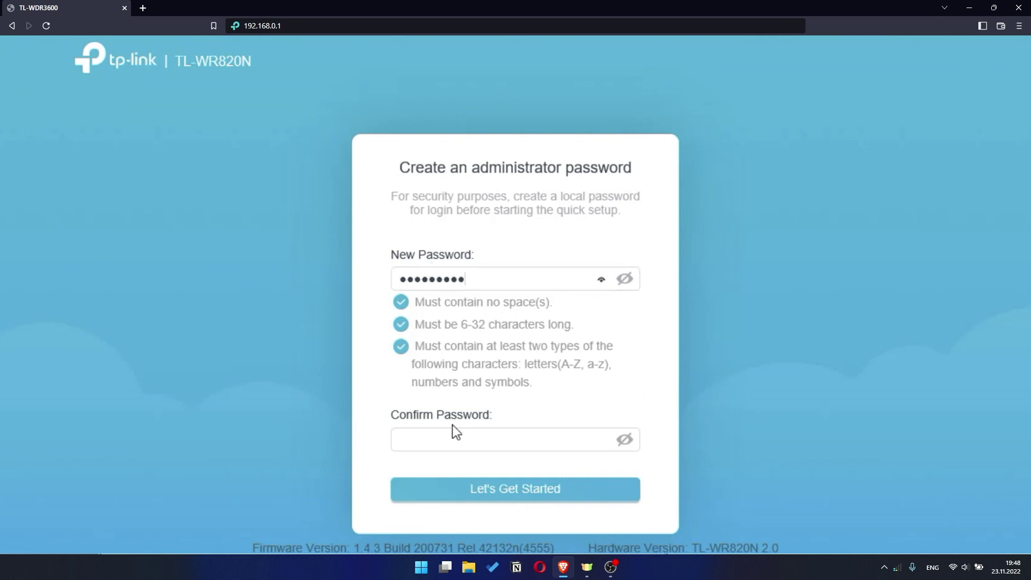
pyautogui.click(435, 447)
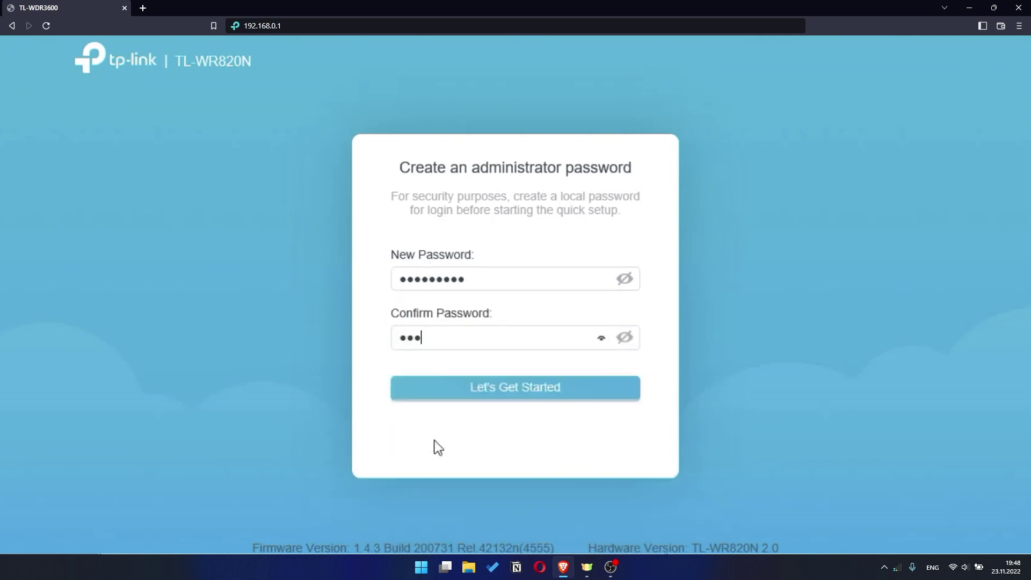
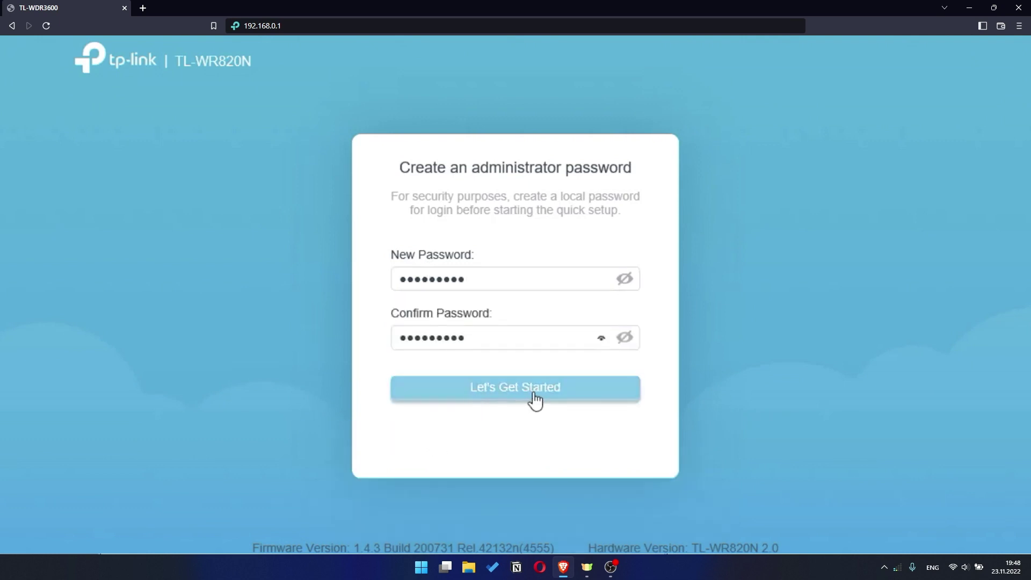
pyautogui.click(533, 395)
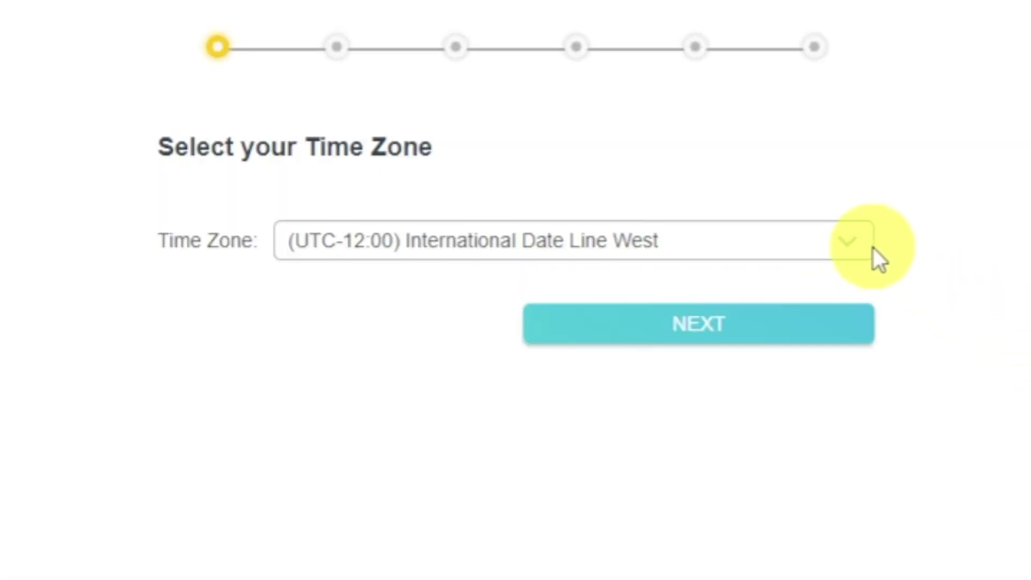
# Step: Keep the default time zone and advance to the connection type step
pyautogui.click(868, 250)
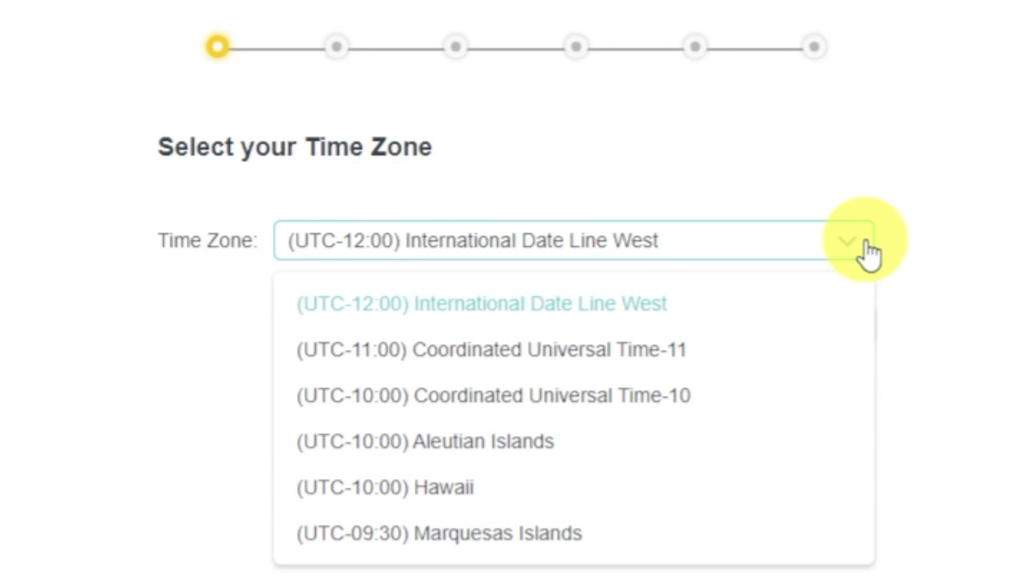
pyautogui.click(868, 253)
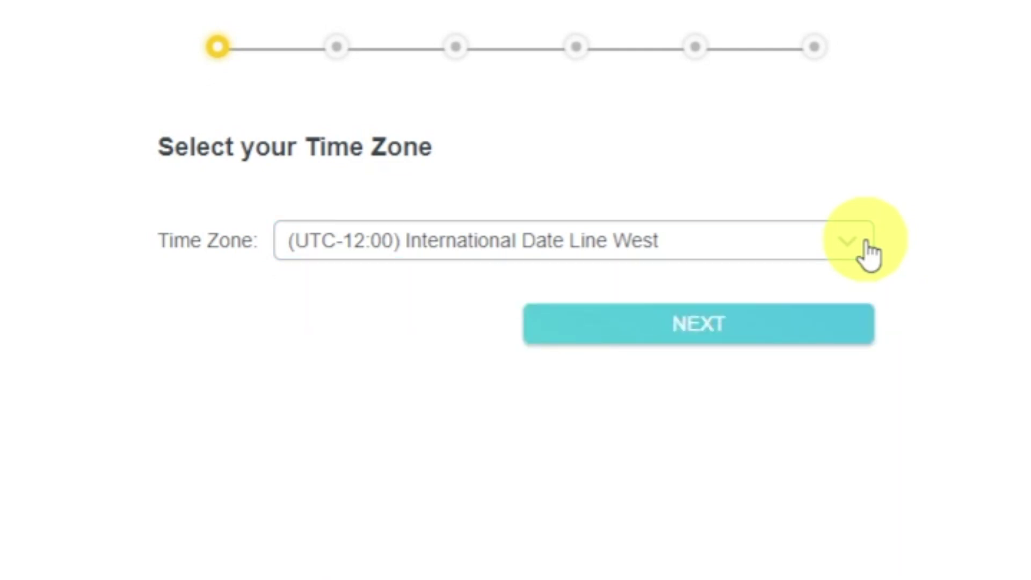
pyautogui.click(841, 326)
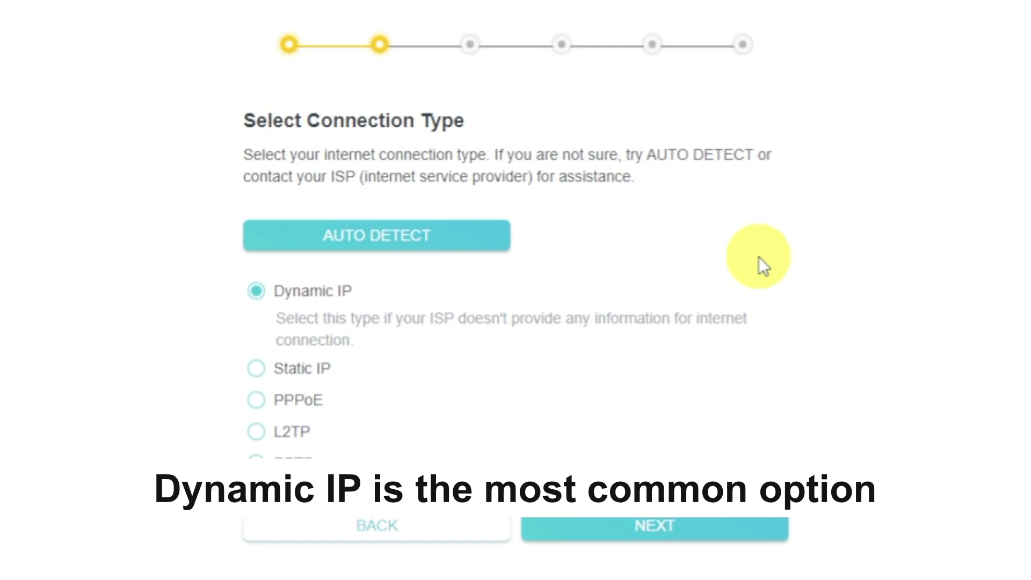
# Step: Auto-detect the connection type as Dynamic IP and continue
pyautogui.click(470, 238)
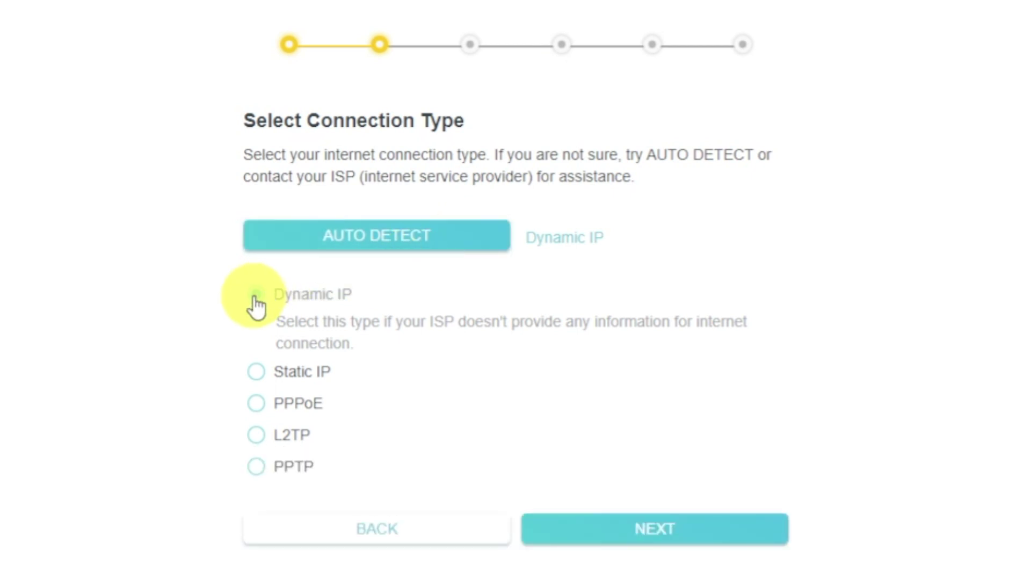
pyautogui.click(715, 534)
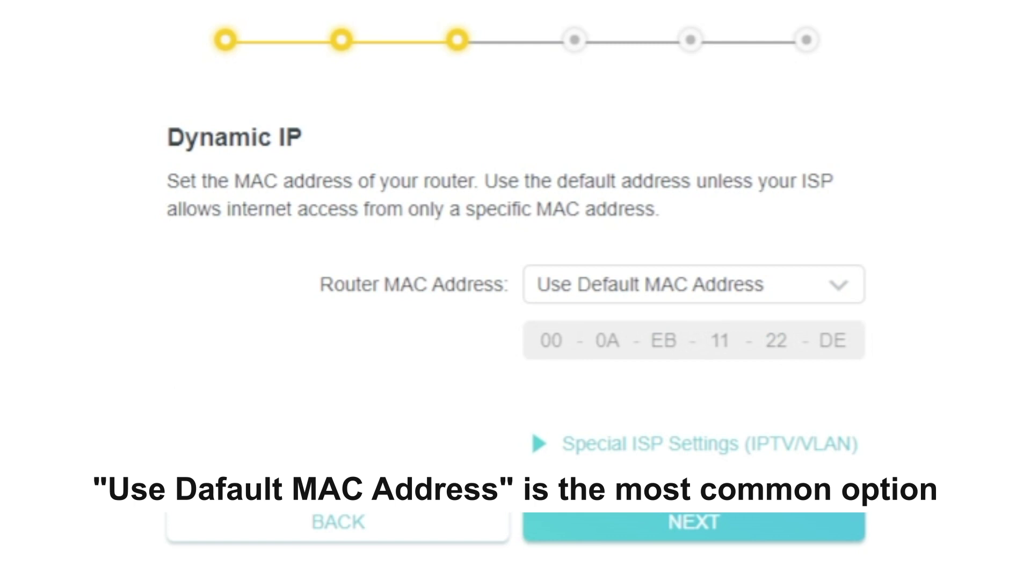
# Step: Keep Use Default MAC Address as the router MAC and continue to wireless settings
pyautogui.click(855, 305)
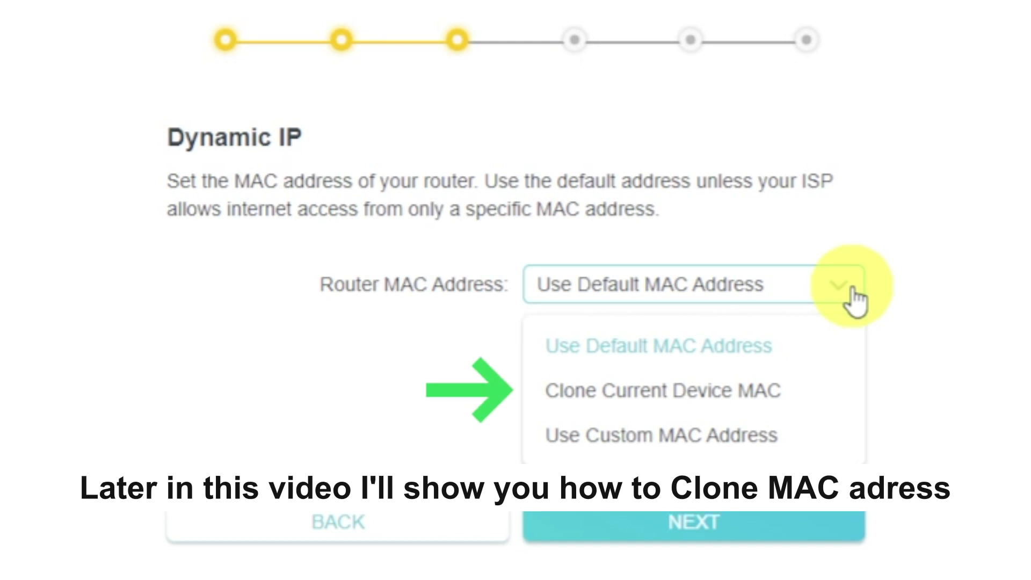
pyautogui.click(856, 300)
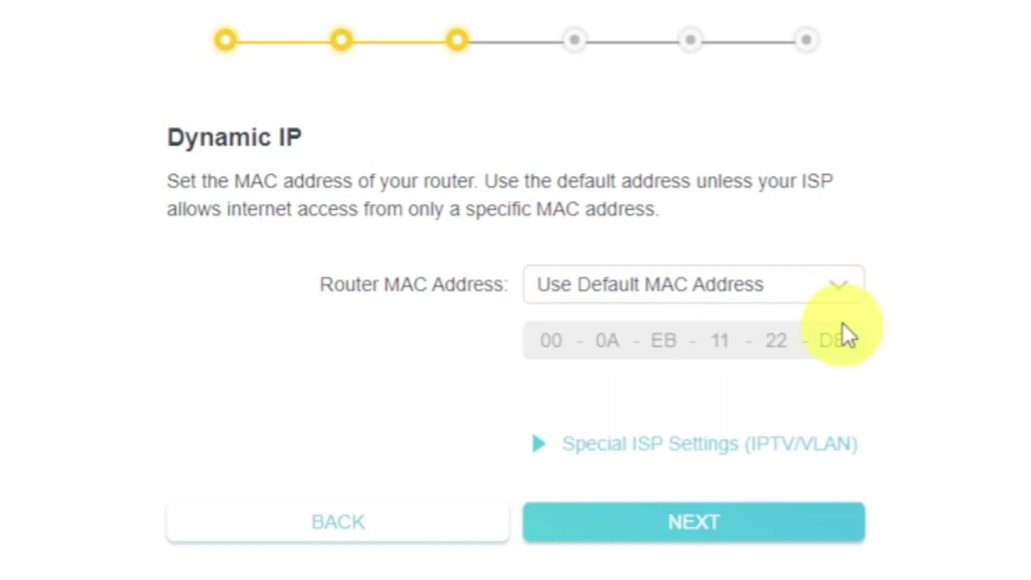
pyautogui.click(809, 519)
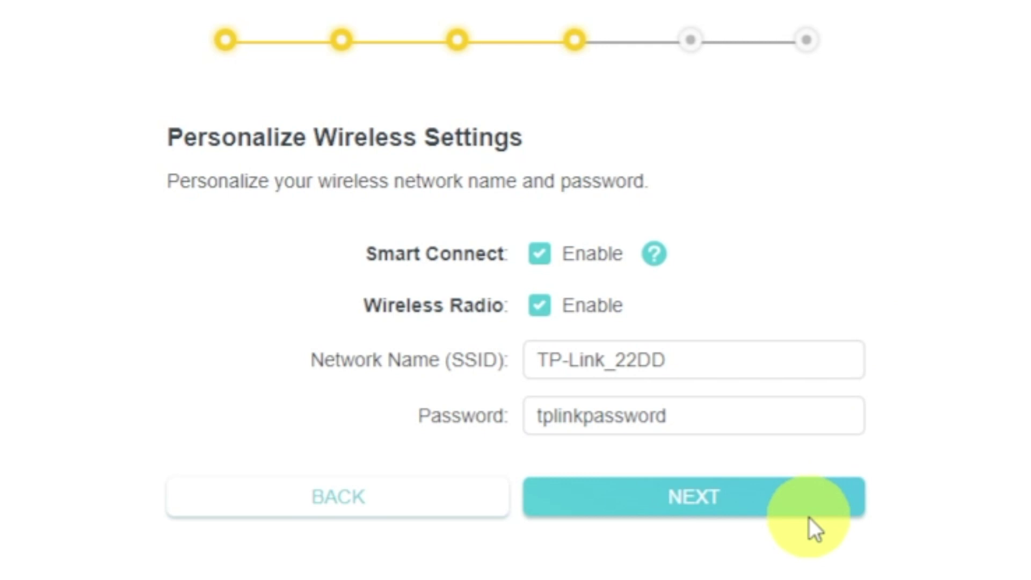
# Step: Leave the wireless radio on, keep network name TP-Link_22DD and its password, and continue
pyautogui.click(564, 305)
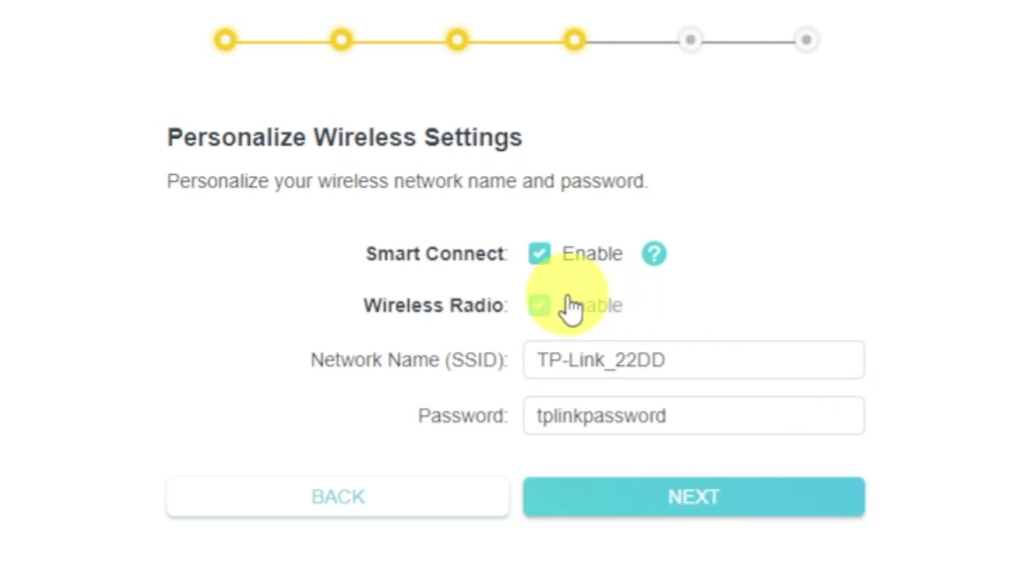
pyautogui.click(542, 307)
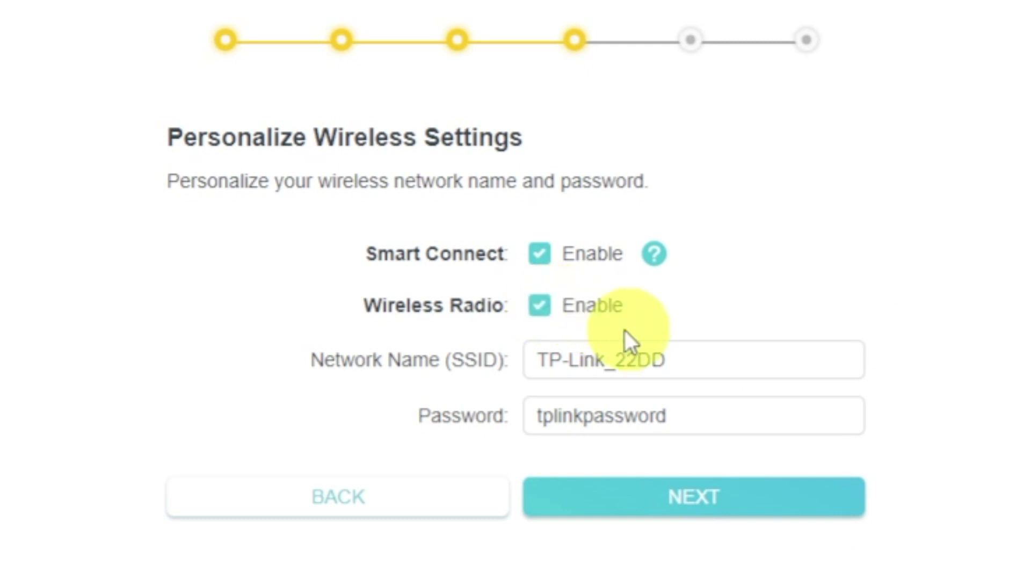
pyautogui.click(739, 363)
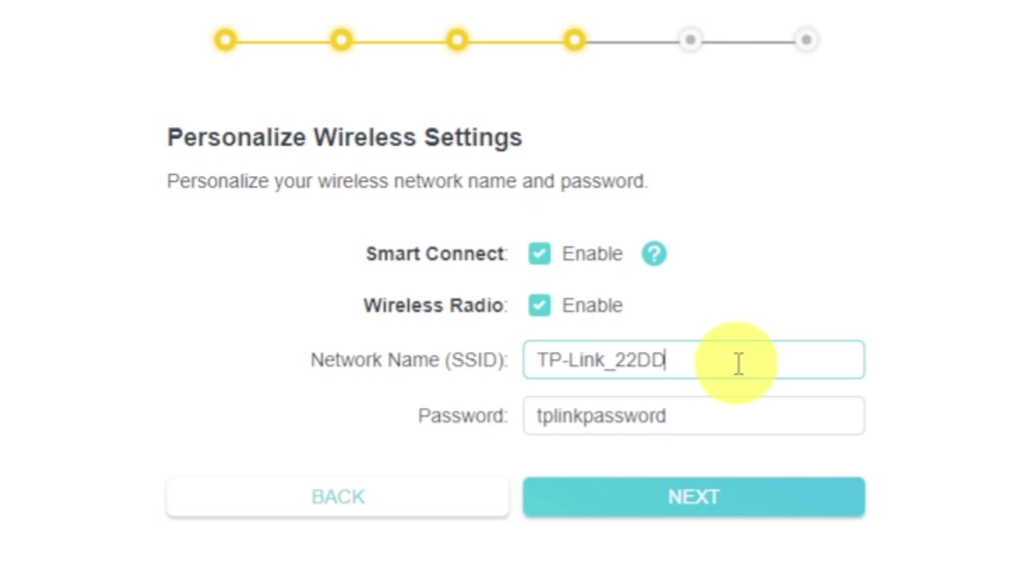
pyautogui.click(731, 414)
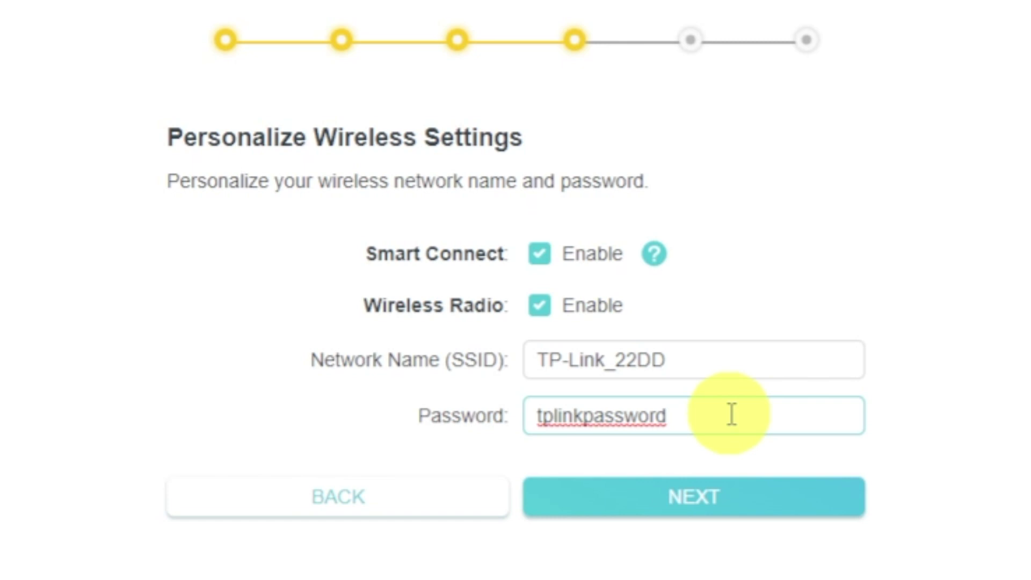
pyautogui.click(734, 506)
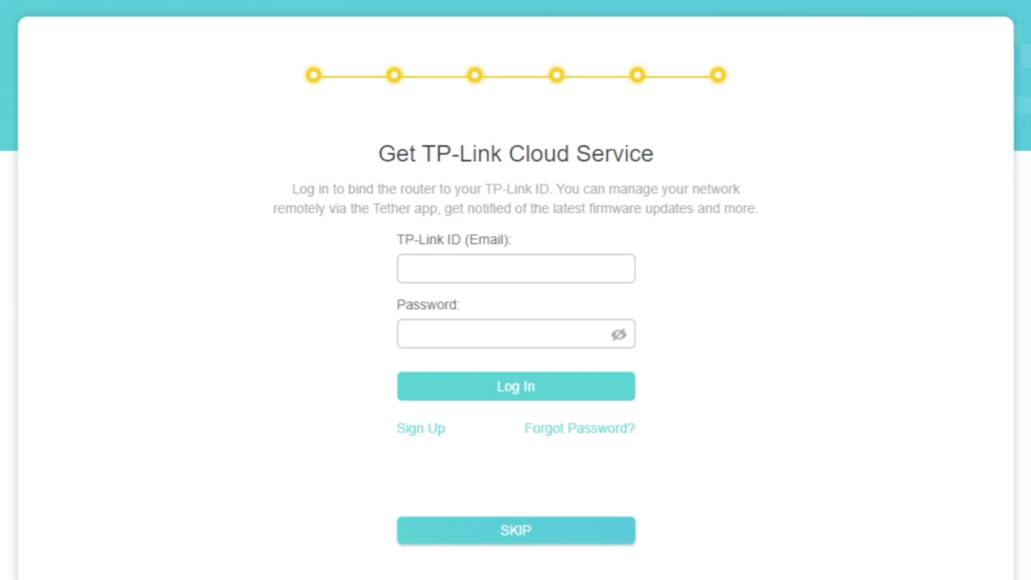
# Step: Skip the cloud account sign-in and accept the Success setup summary
pyautogui.click(518, 536)
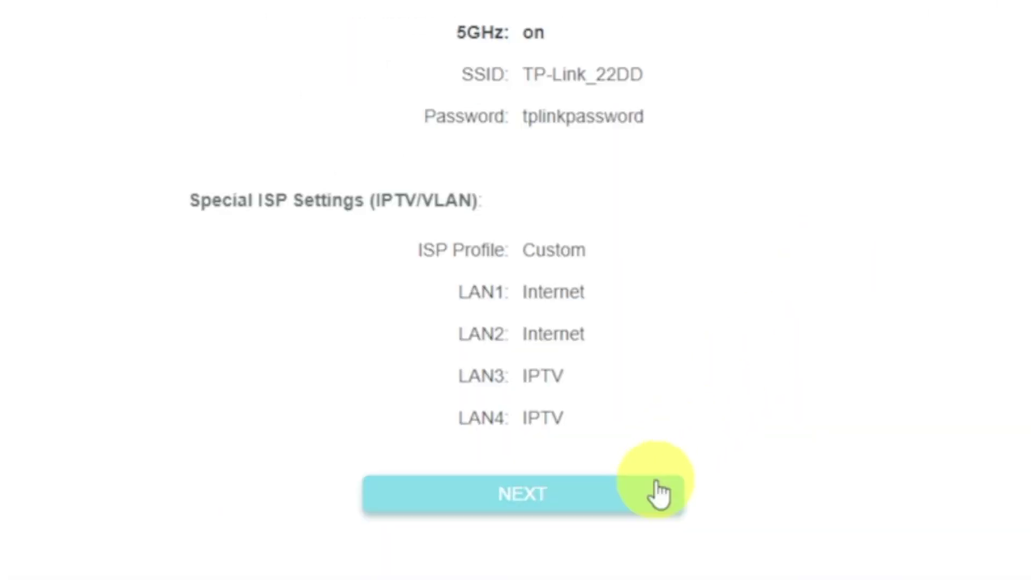
pyautogui.click(587, 538)
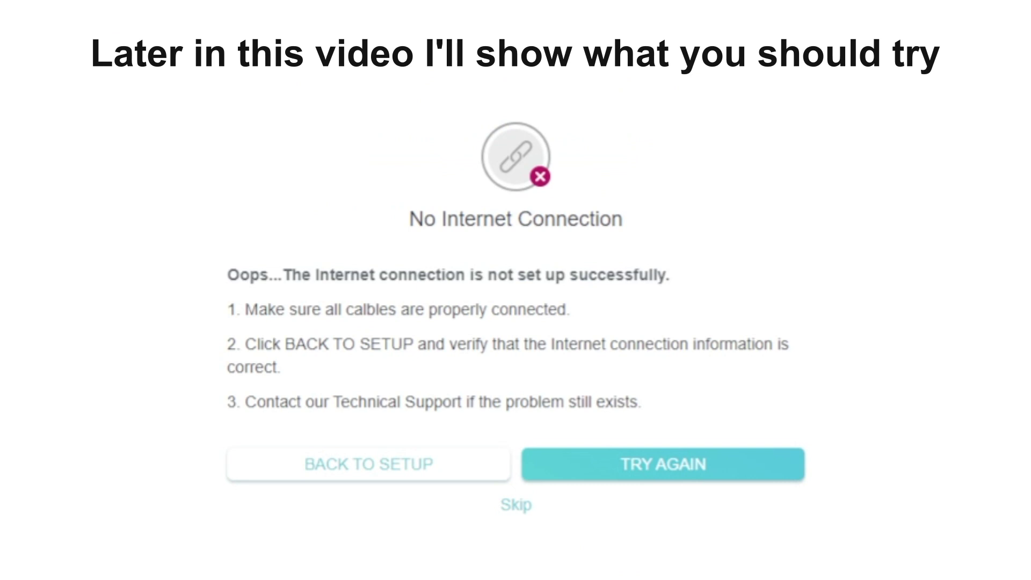
# Step: Skip the failed internet check and reboot the router from Advanced > System > Reboot
pyautogui.click(519, 506)
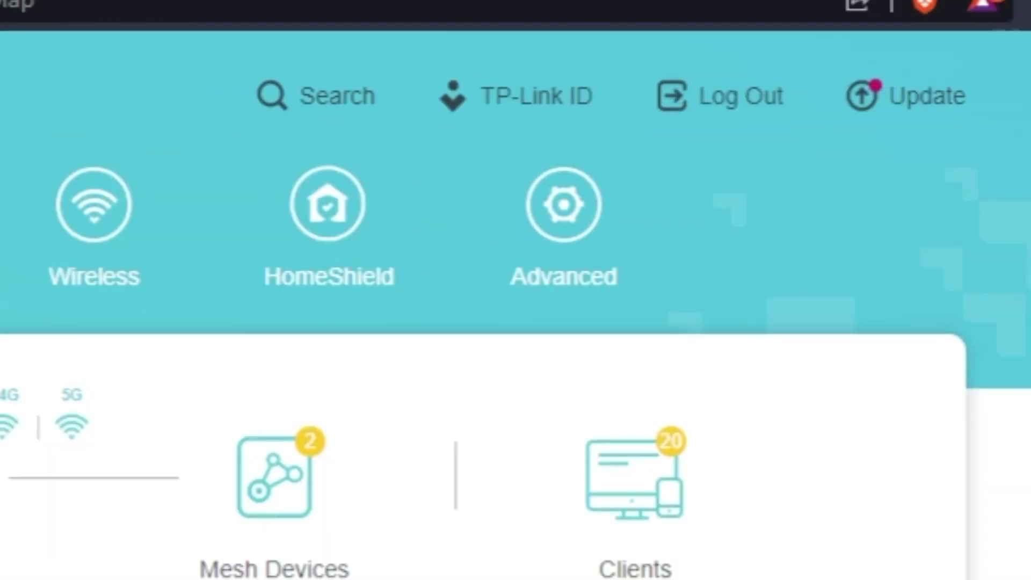
pyautogui.click(551, 292)
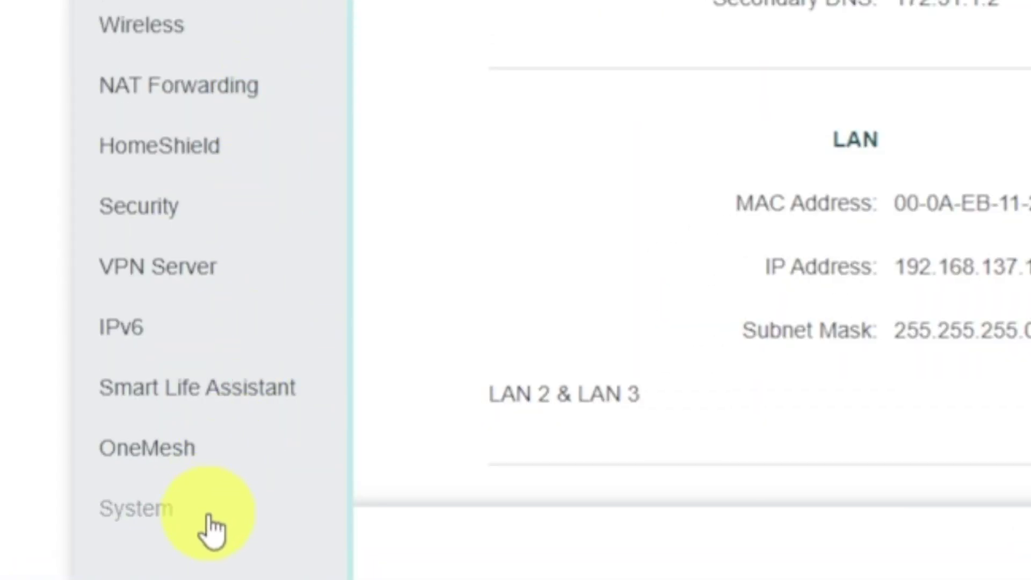
pyautogui.click(206, 530)
pyautogui.click(251, 502)
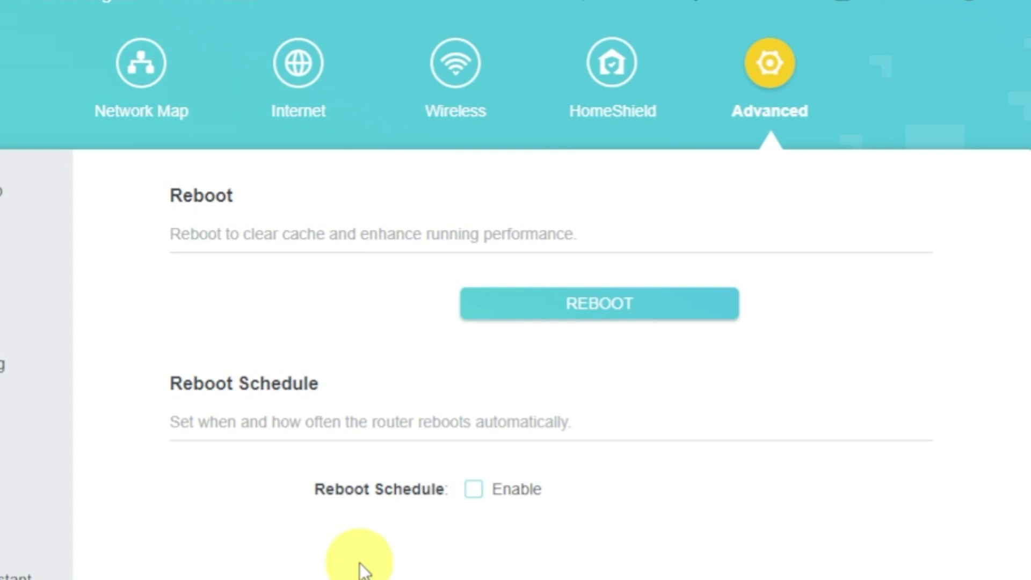
pyautogui.click(556, 313)
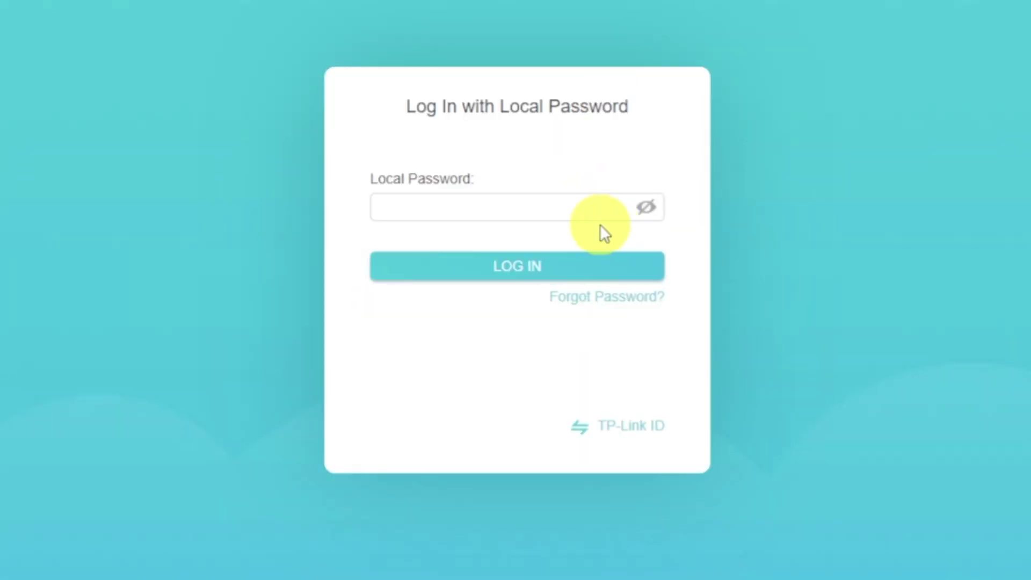
# Step: Log in with the local password and go to the Internet settings
pyautogui.click(569, 212)
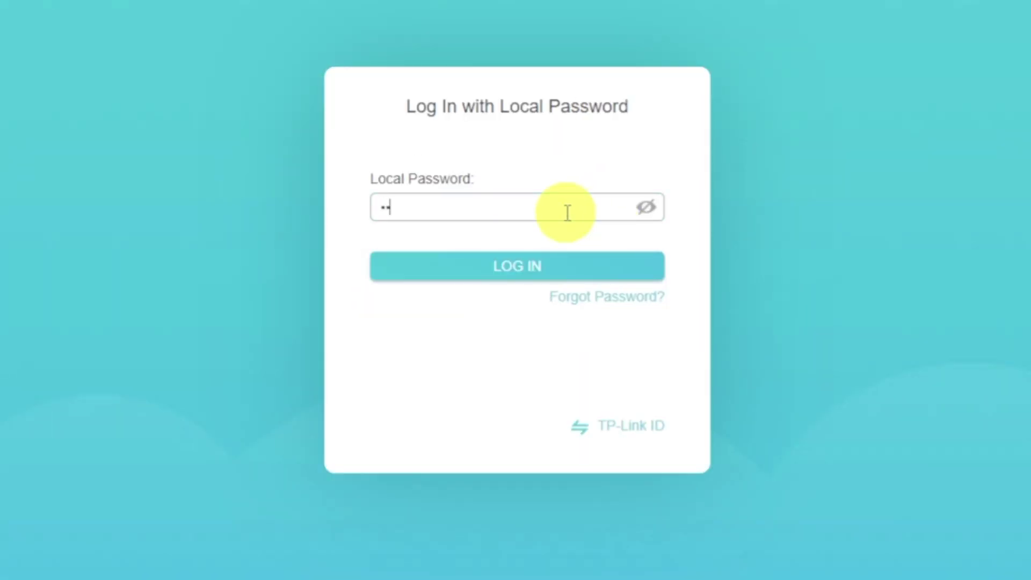
pyautogui.click(541, 265)
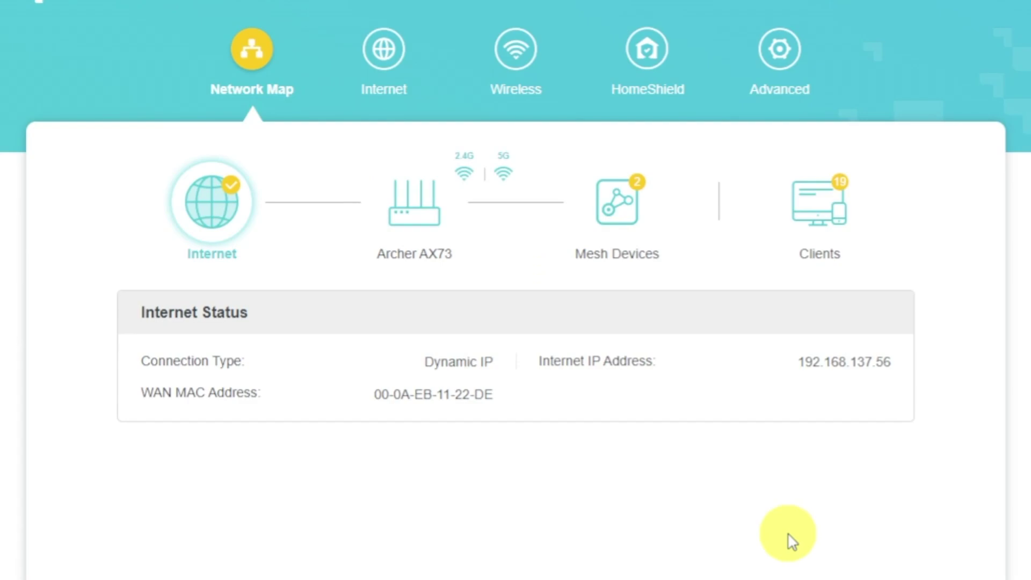
pyautogui.click(397, 75)
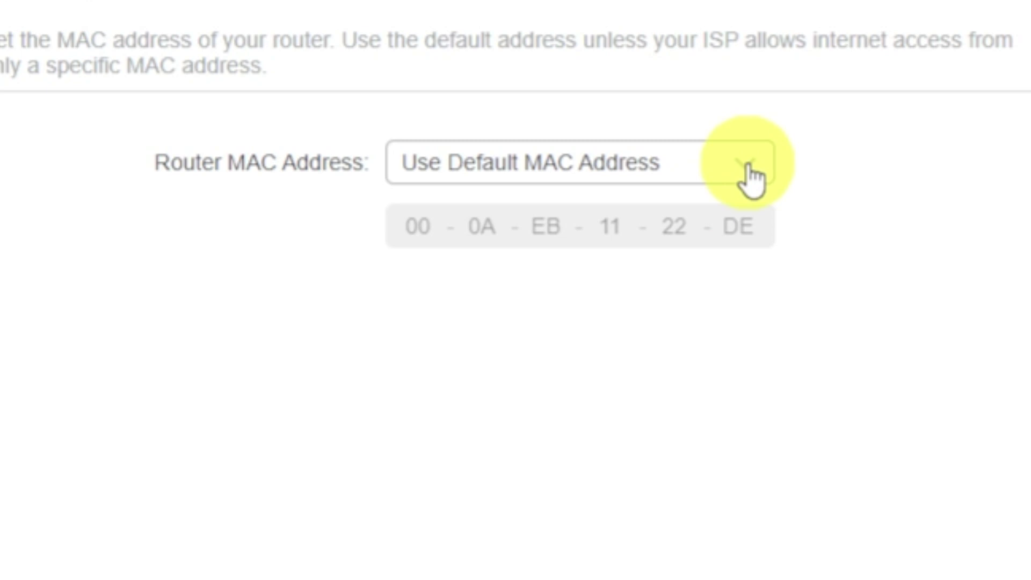
# Step: Set Router MAC Address to Clone Current Device MAC and save the change
pyautogui.click(750, 178)
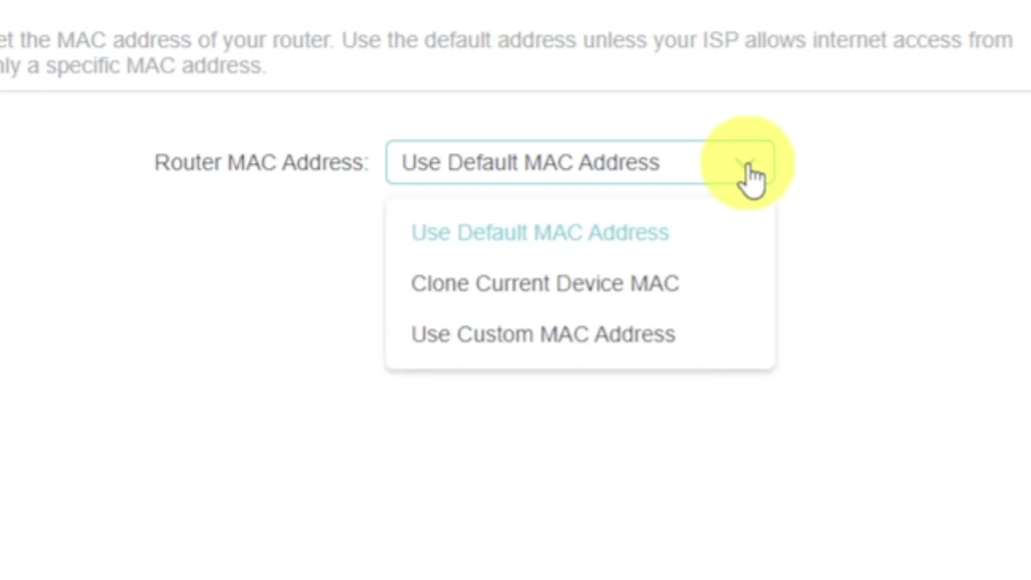
pyautogui.click(654, 284)
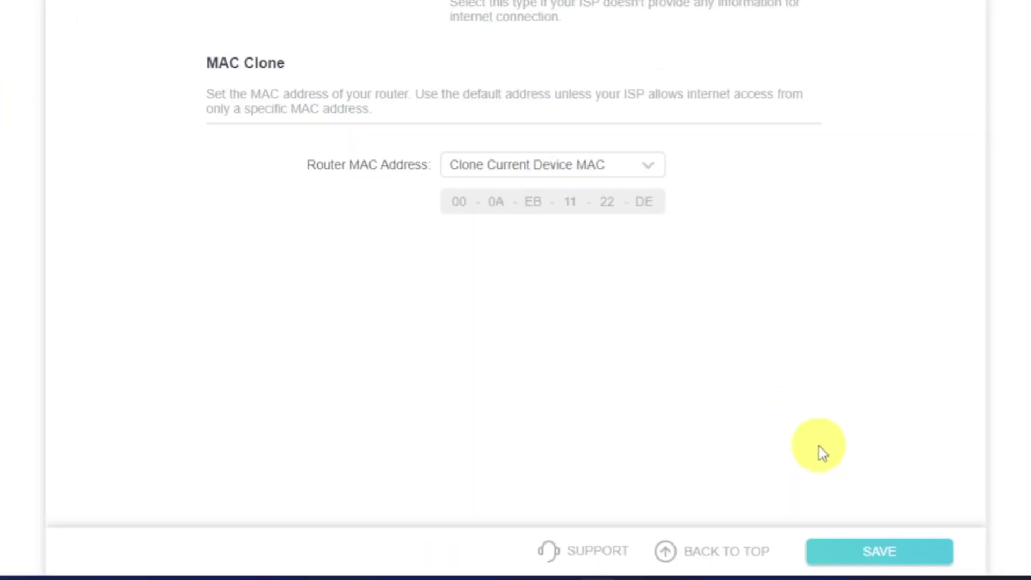
pyautogui.click(883, 550)
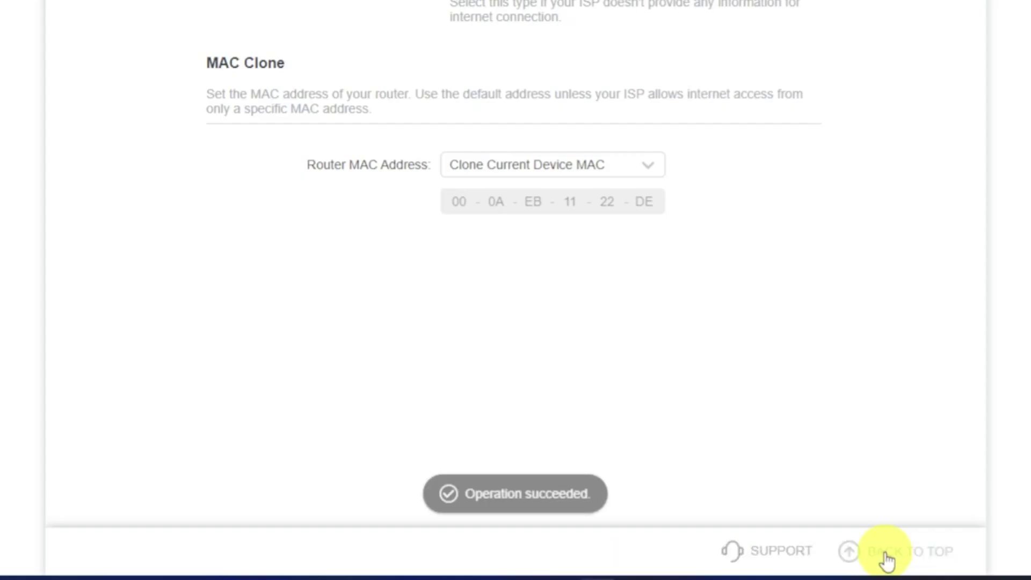
pyautogui.click(886, 560)
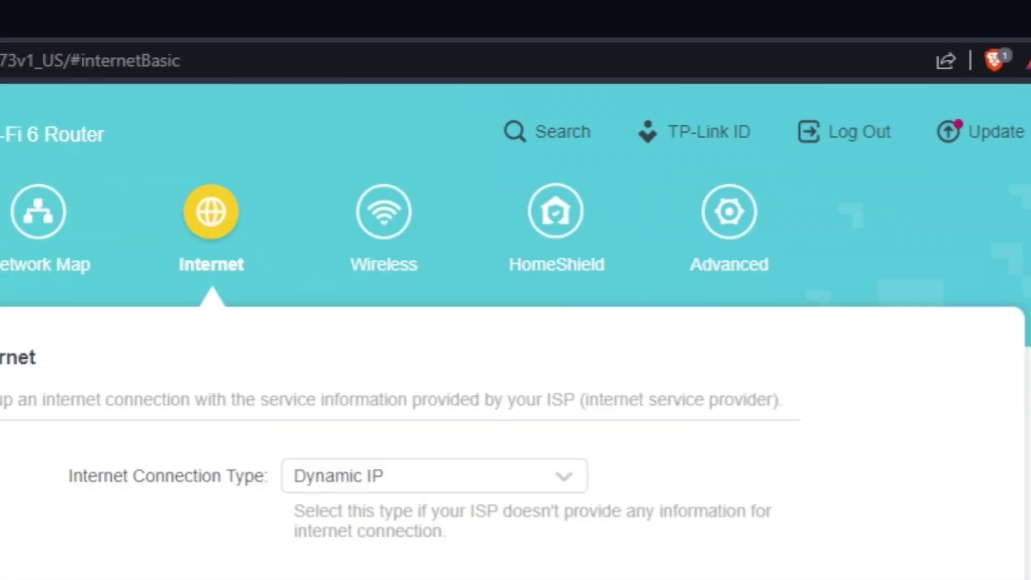
# Step: Reboot the router from Advanced > System > Reboot so the cloned MAC applies
pyautogui.click(762, 235)
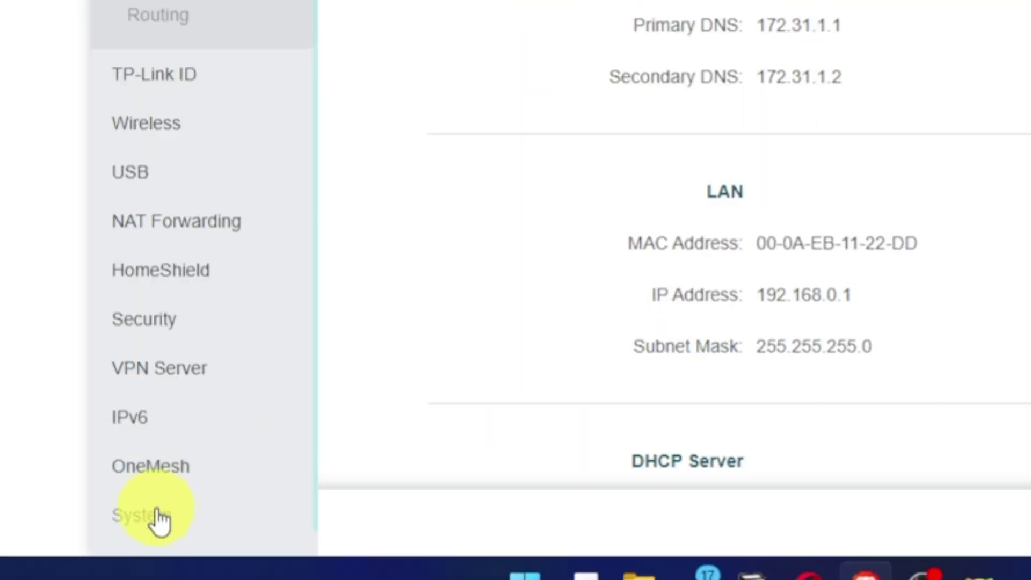
pyautogui.click(155, 516)
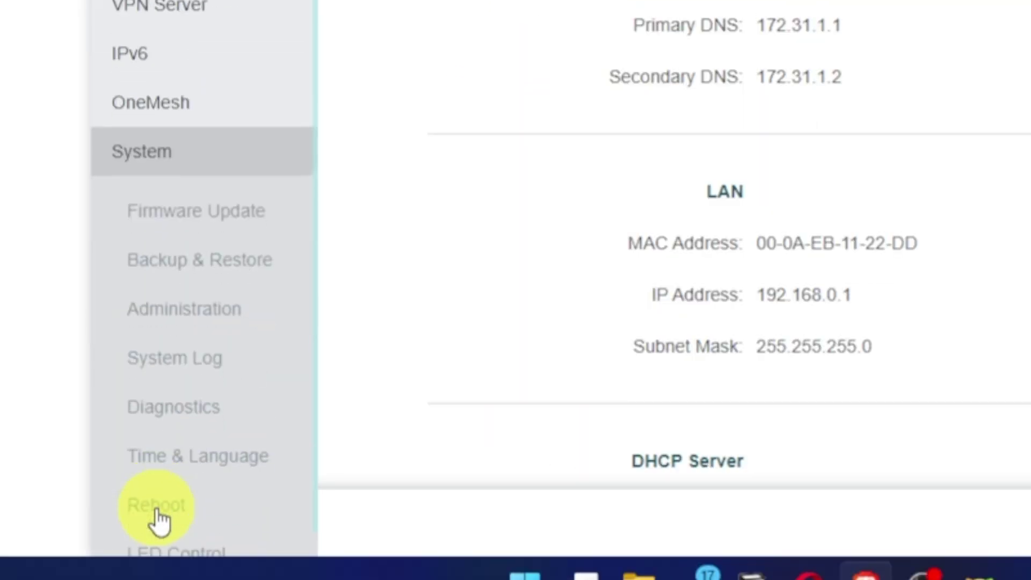
pyautogui.click(184, 506)
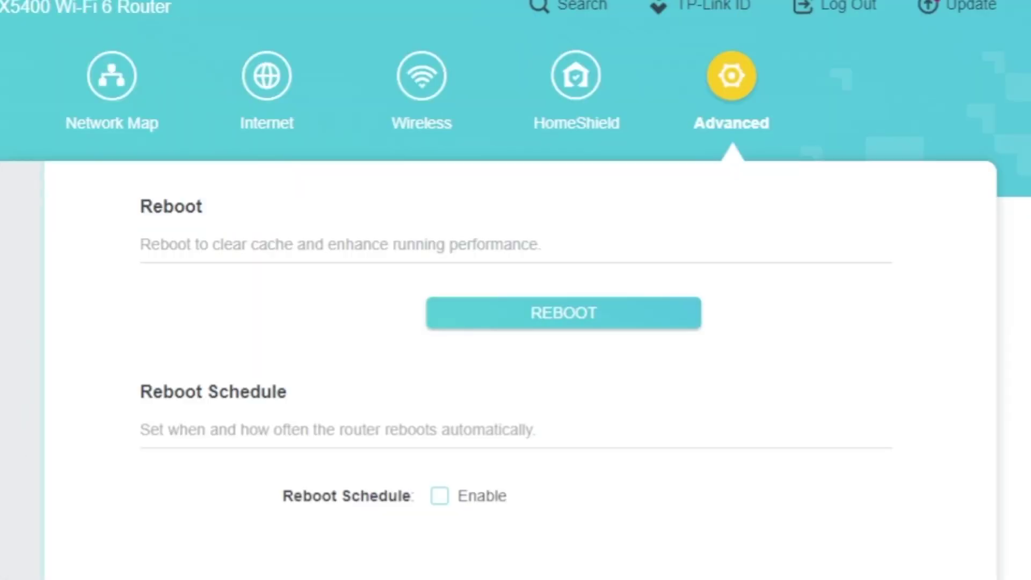
pyautogui.click(491, 326)
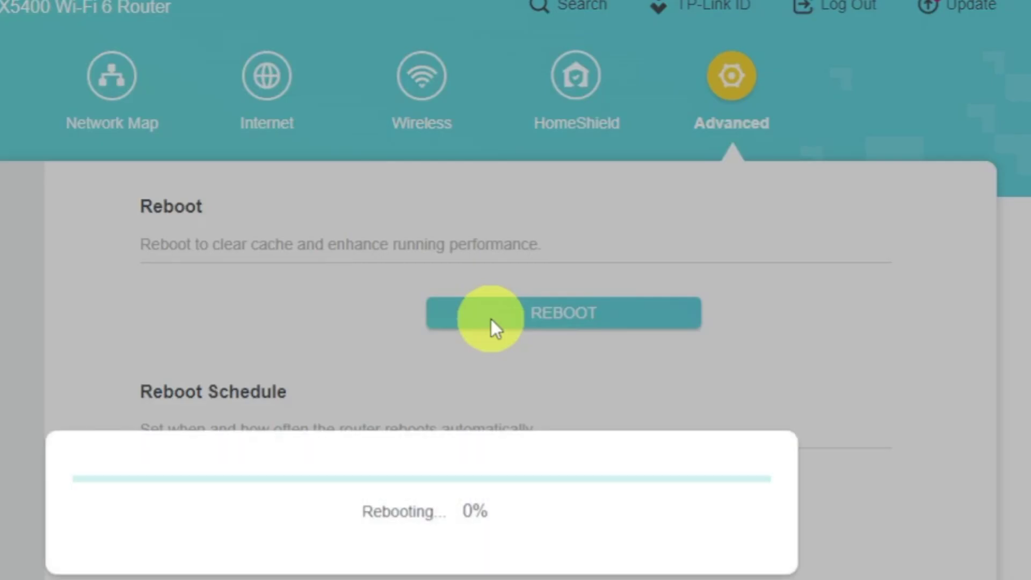